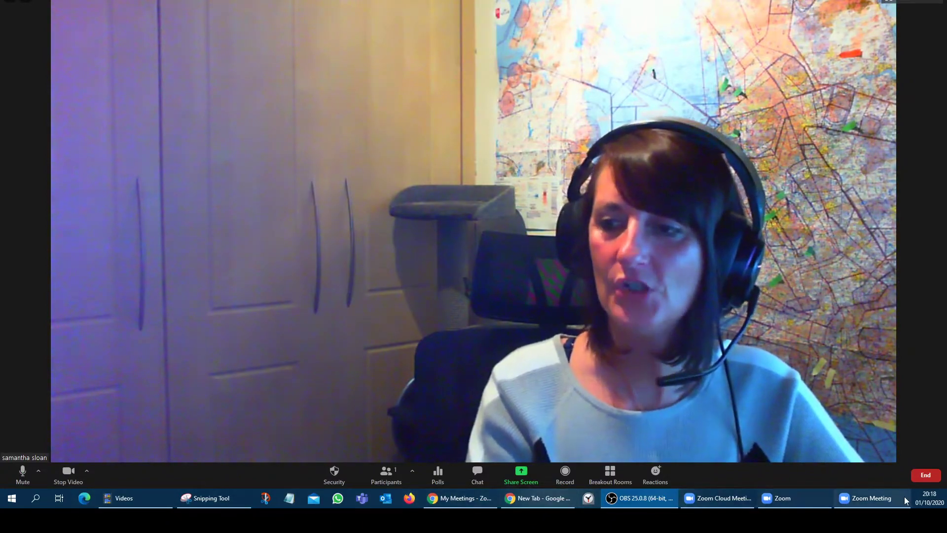
Step: Switch to the Zoom web portal, open the personal meeting settings and review the Security and Schedule Meeting options
{"action": "left_click", "coordinate": [466, 500]}
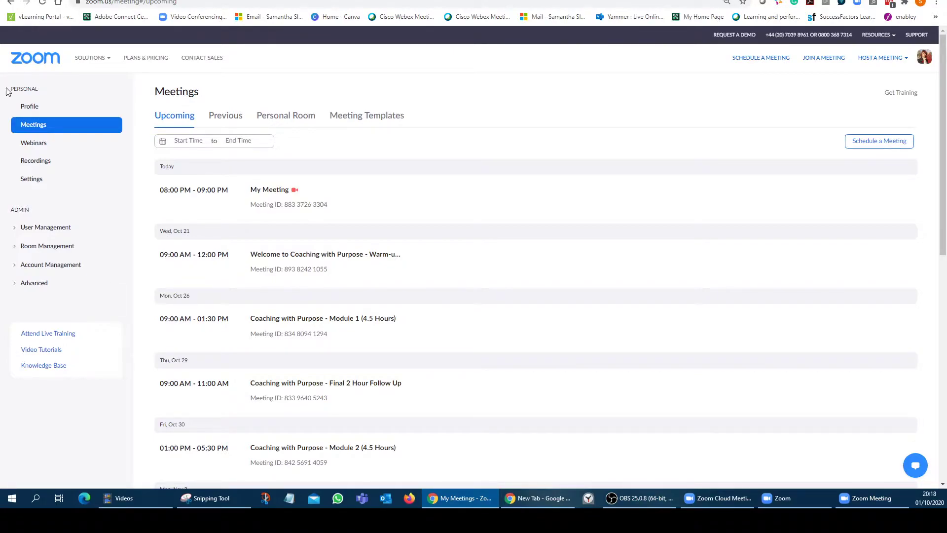
{"action": "left_click", "coordinate": [31, 179]}
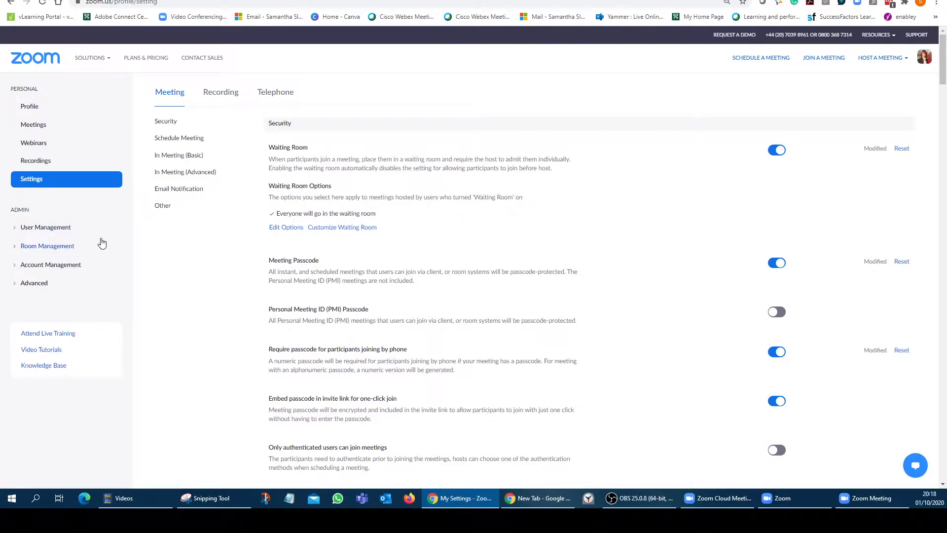
{"action": "left_click", "coordinate": [811, 505]}
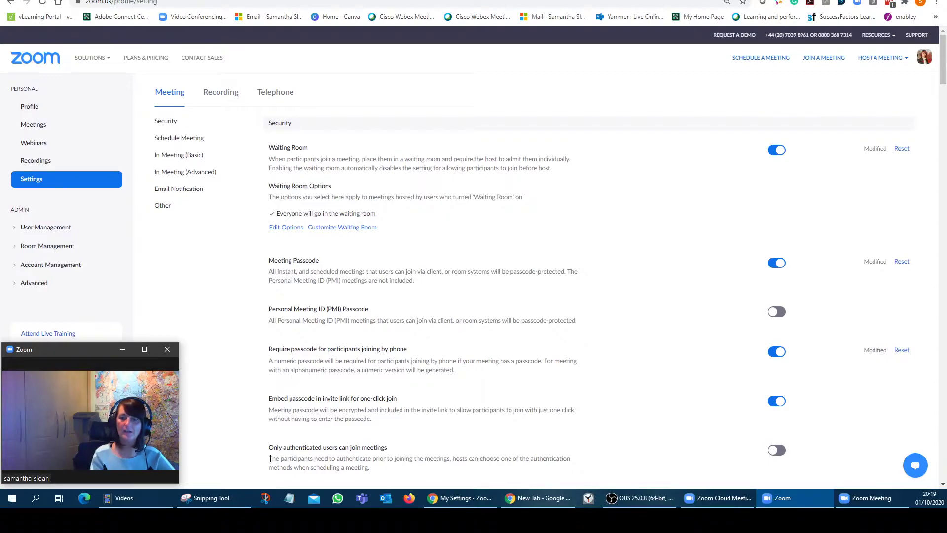
{"action": "left_click_drag", "start_coordinate": [944, 48], "coordinate": [942, 87]}
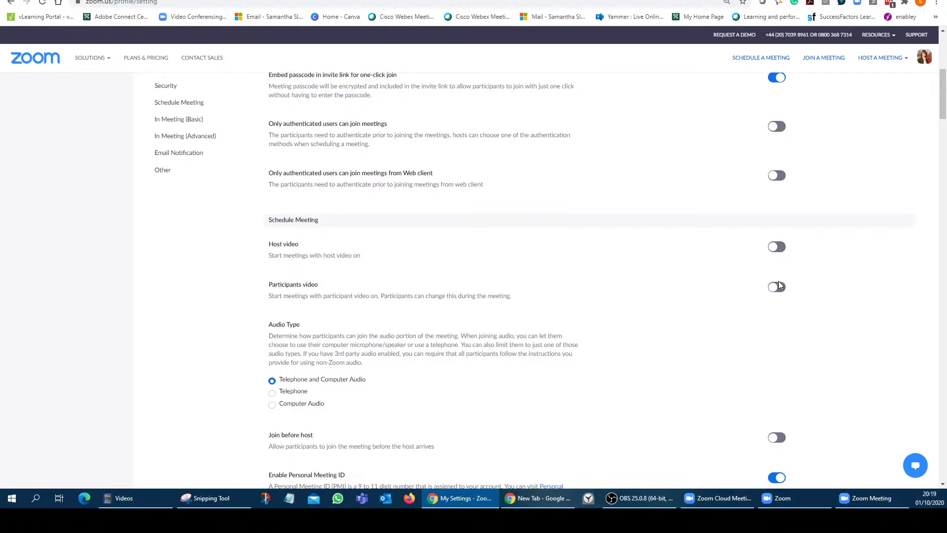
{"action": "left_click_drag", "start_coordinate": [942, 111], "coordinate": [942, 134]}
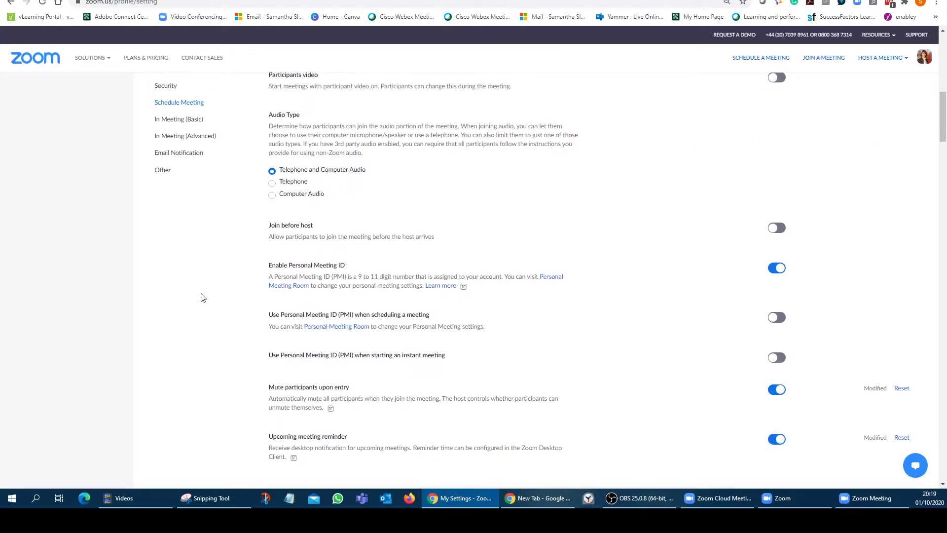
Step: Glance at the running meeting, return to the web settings and review the options from Mute participants upon entry to the chat options
{"action": "left_click", "coordinate": [865, 498]}
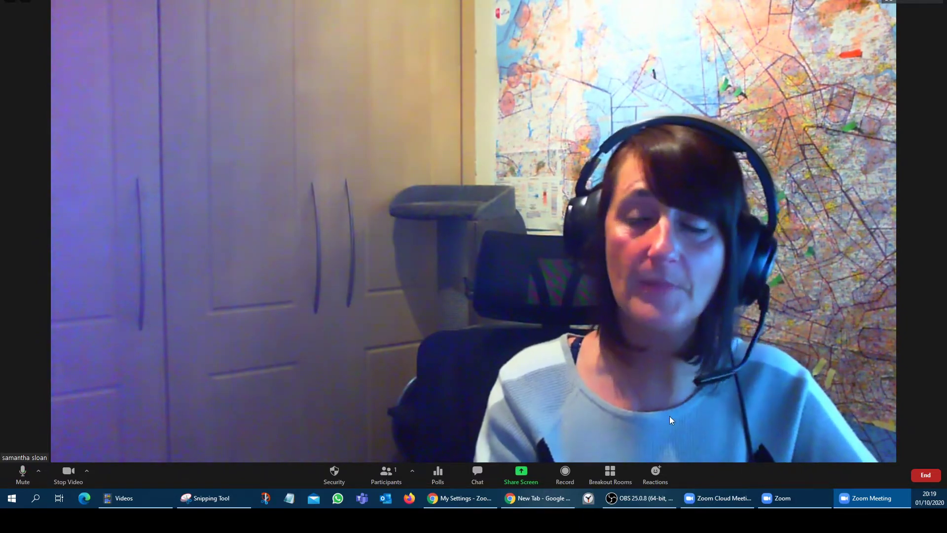
{"action": "left_click", "coordinate": [463, 502]}
{"action": "mouse_move", "coordinate": [719, 501]}
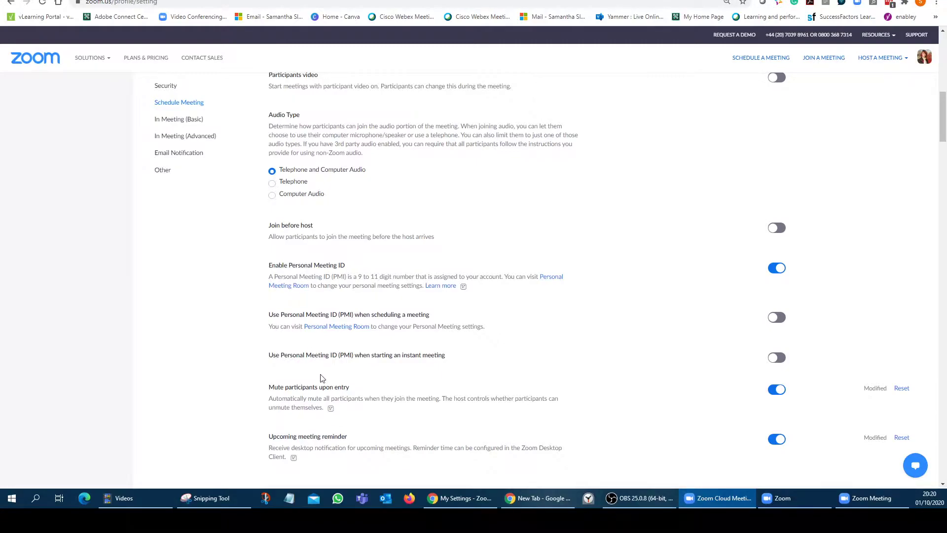
{"action": "left_click_drag", "start_coordinate": [942, 121], "coordinate": [941, 150]}
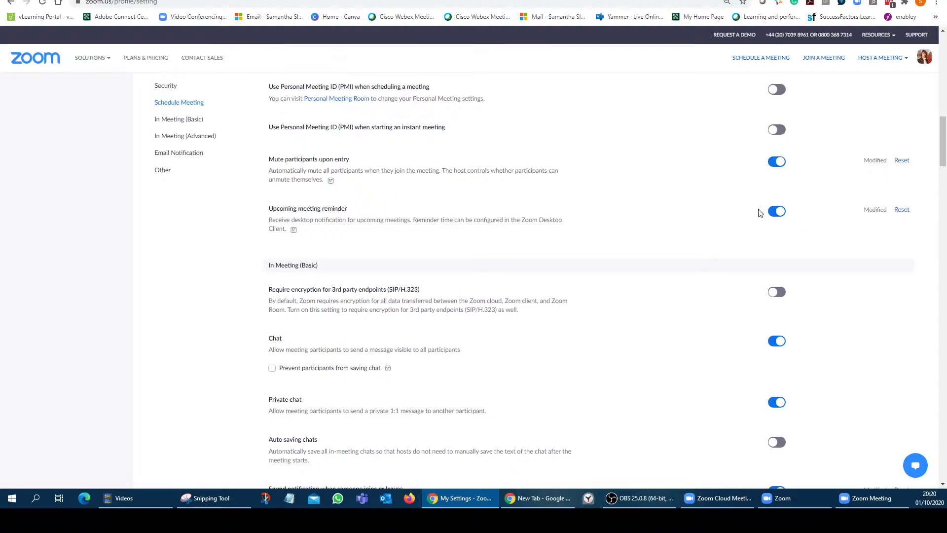
{"action": "left_click_drag", "start_coordinate": [943, 151], "coordinate": [943, 160]}
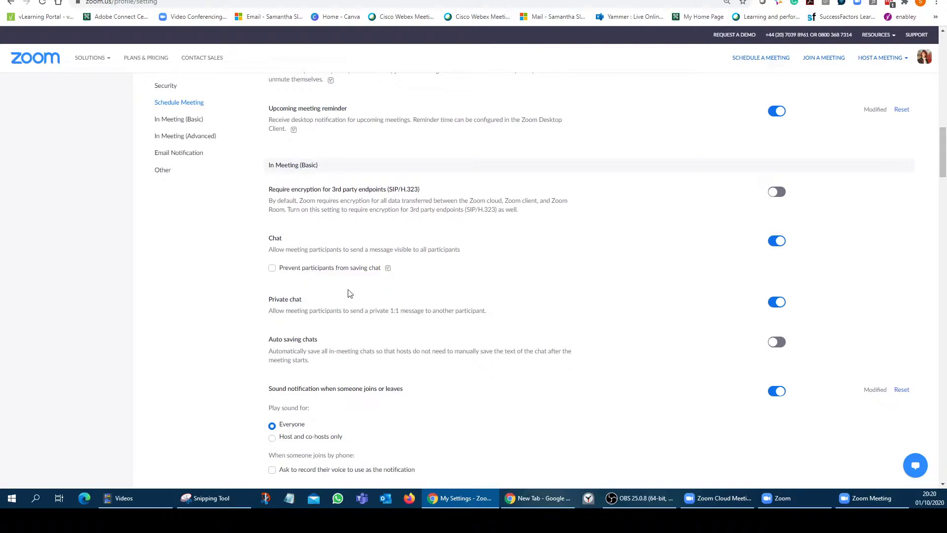
Step: Review the sound notification, file transfer, feedback, co-host and polling options in the In Meeting (Basic) settings
{"action": "left_click", "coordinate": [795, 502]}
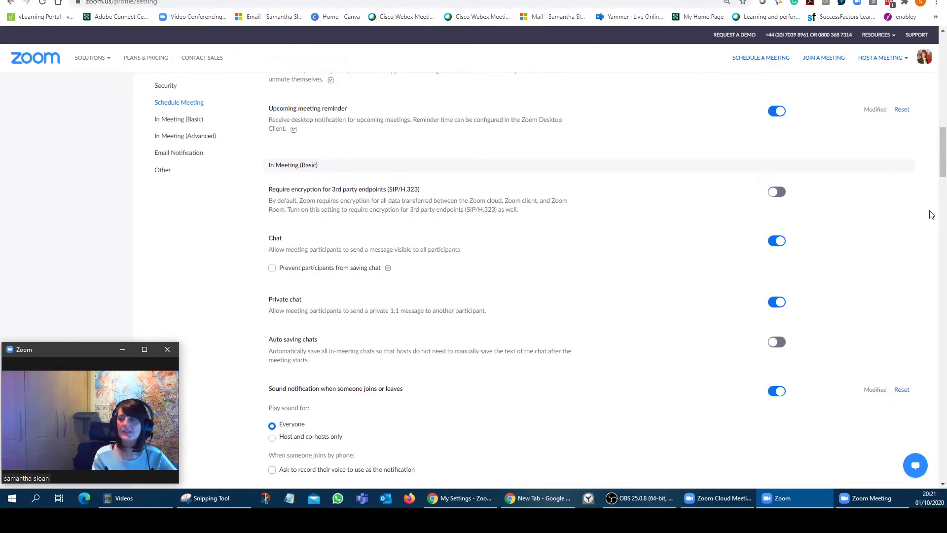
{"action": "left_click_drag", "start_coordinate": [943, 157], "coordinate": [943, 187]}
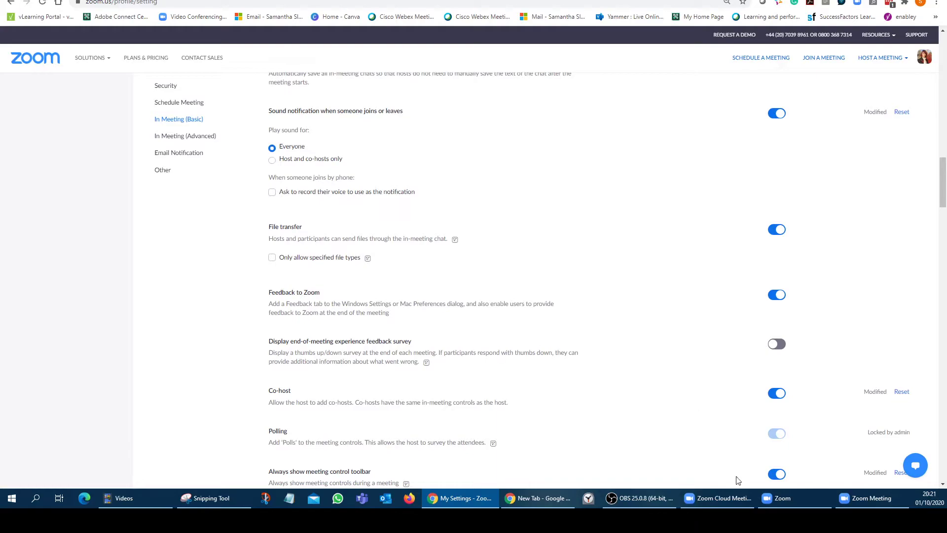
{"action": "mouse_move", "coordinate": [789, 499]}
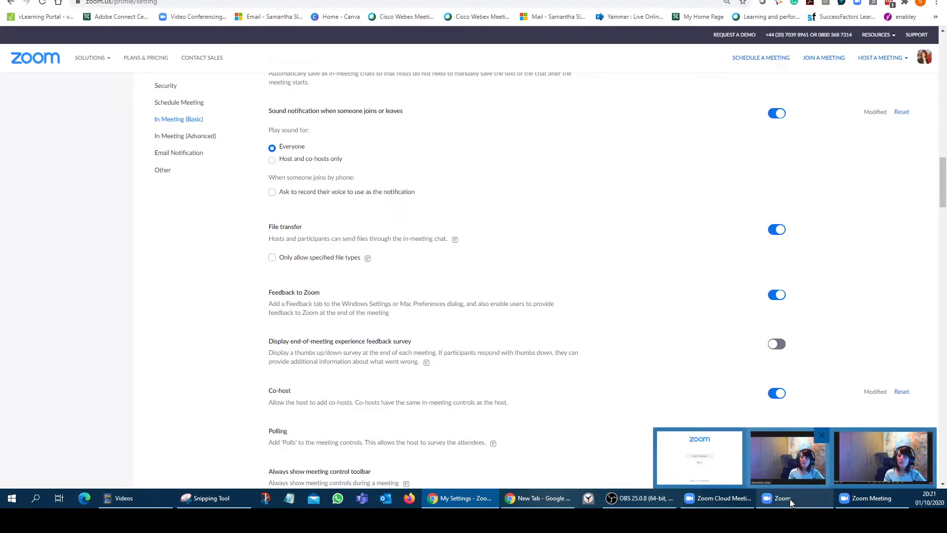
{"action": "left_click", "coordinate": [802, 476]}
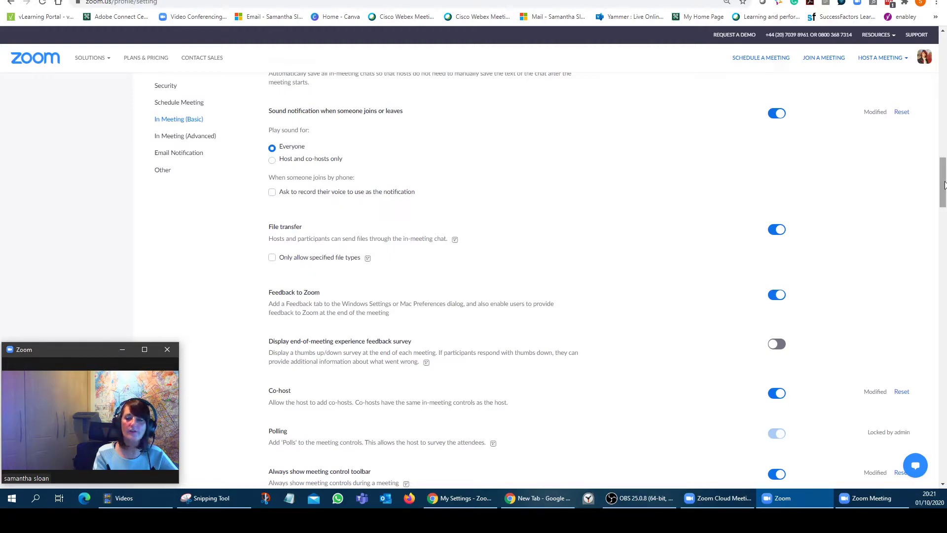
{"action": "left_click_drag", "start_coordinate": [944, 185], "coordinate": [944, 202]}
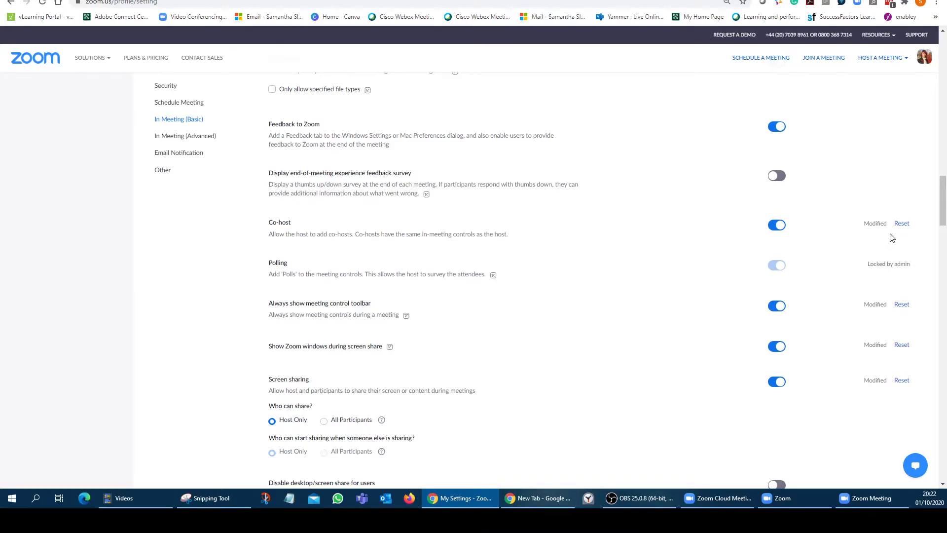
Step: Review the meeting toolbar, screen sharing, annotation, whiteboard and remote control options in the basic meeting settings
{"action": "scroll", "coordinate": [939, 207], "scroll_direction": "down", "scroll_amount": 2}
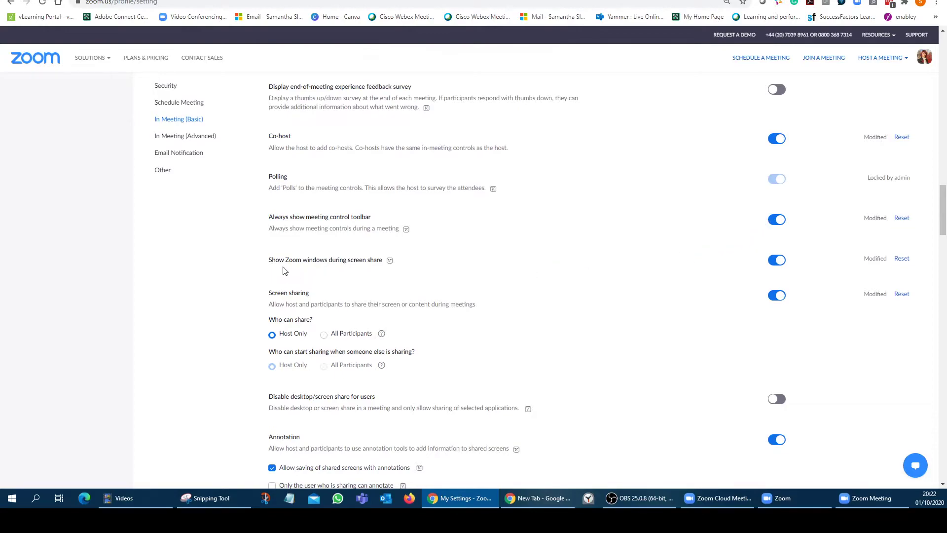
{"action": "left_click_drag", "start_coordinate": [942, 217], "coordinate": [942, 233]}
{"action": "scroll", "coordinate": [942, 232], "scroll_direction": "down", "scroll_amount": 1}
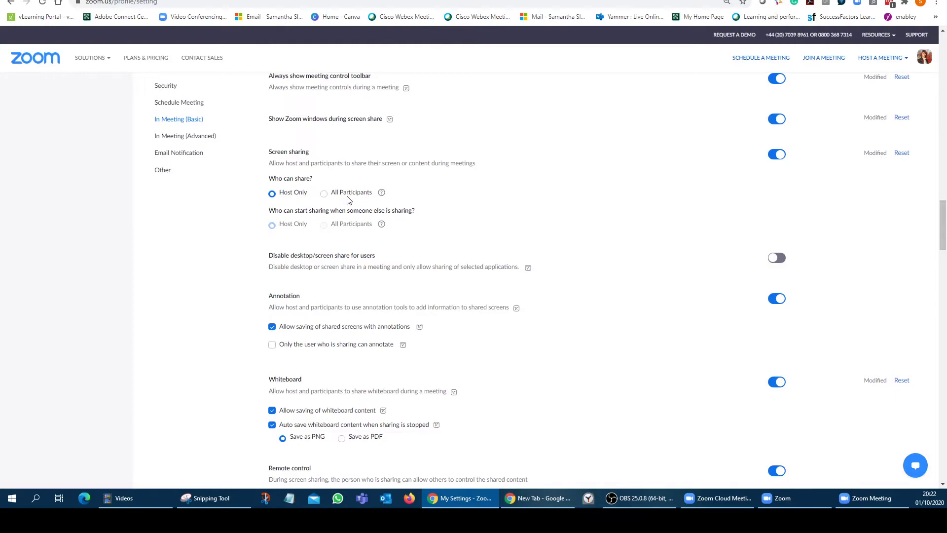
{"action": "left_click_drag", "start_coordinate": [943, 217], "coordinate": [942, 231]}
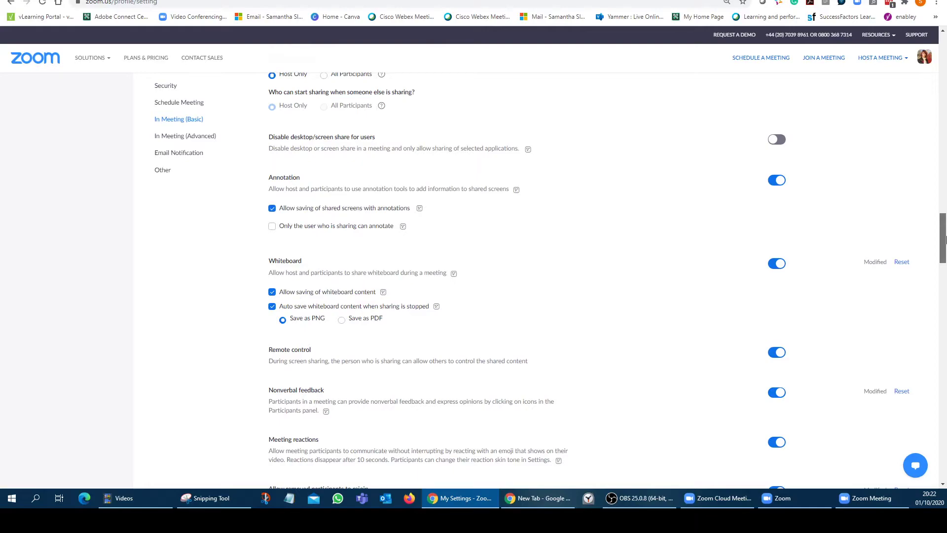
{"action": "left_click_drag", "start_coordinate": [944, 239], "coordinate": [945, 260]}
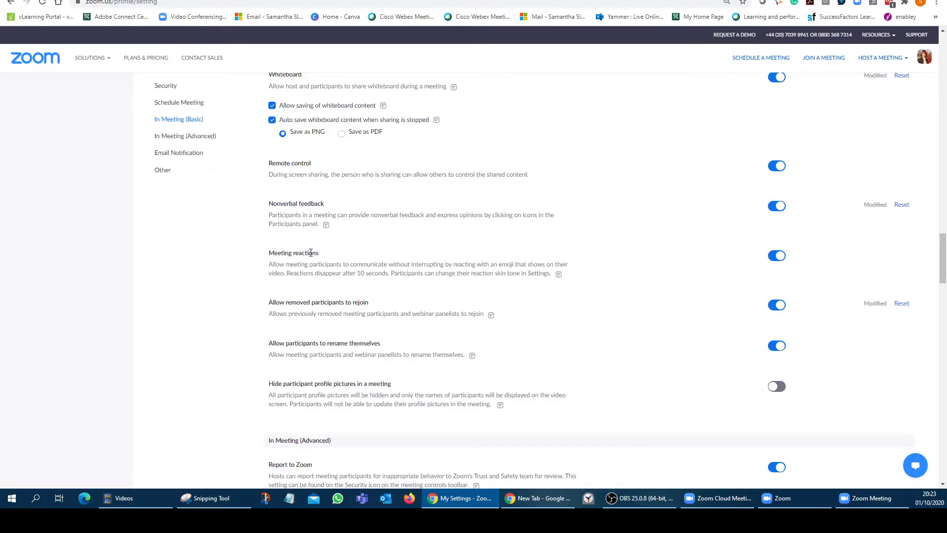
Step: Review the Meeting reactions option and the settings for participants rejoining, renaming themselves and showing profile pictures
{"action": "left_click_drag", "start_coordinate": [327, 254], "coordinate": [269, 253]}
{"action": "left_click", "coordinate": [804, 253]}
{"action": "left_click_drag", "start_coordinate": [943, 250], "coordinate": [942, 257]}
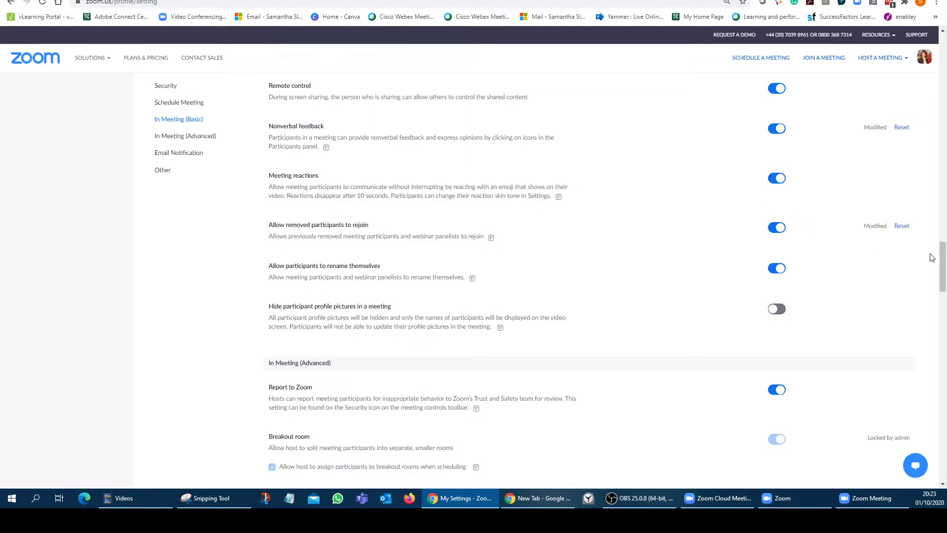
{"action": "left_click_drag", "start_coordinate": [943, 255], "coordinate": [944, 263]}
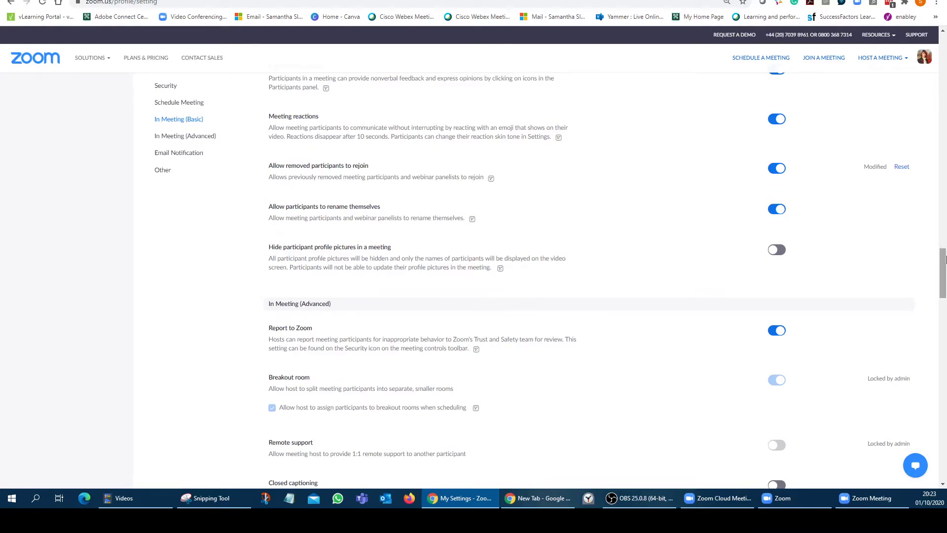
Step: Review the In Meeting (Advanced) settings, including breakout rooms, closed captioning, virtual background and video filters
{"action": "scroll", "coordinate": [943, 267], "scroll_direction": "down", "scroll_amount": 1}
{"action": "scroll", "coordinate": [943, 266], "scroll_direction": "down", "scroll_amount": 4}
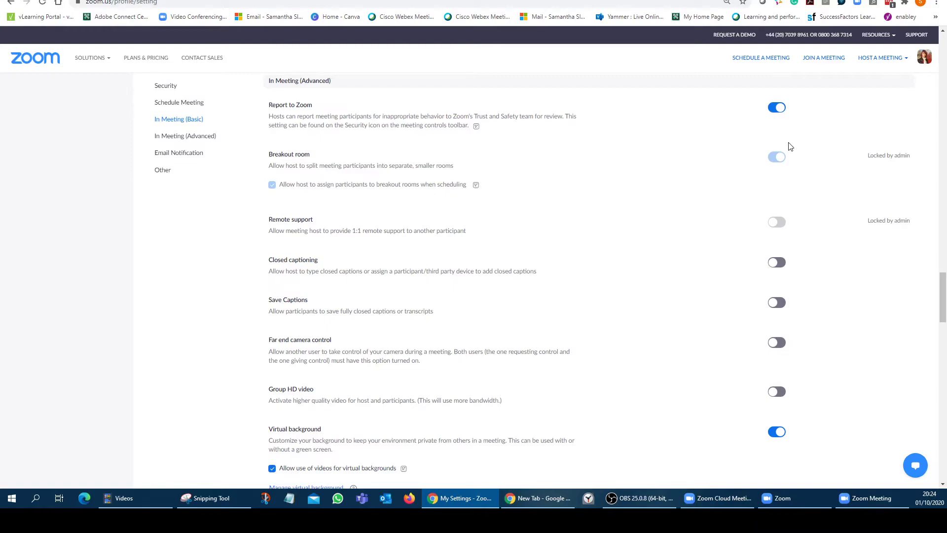
{"action": "scroll", "coordinate": [943, 289], "scroll_direction": "down", "scroll_amount": 1}
{"action": "left_click_drag", "start_coordinate": [943, 290], "coordinate": [943, 313]}
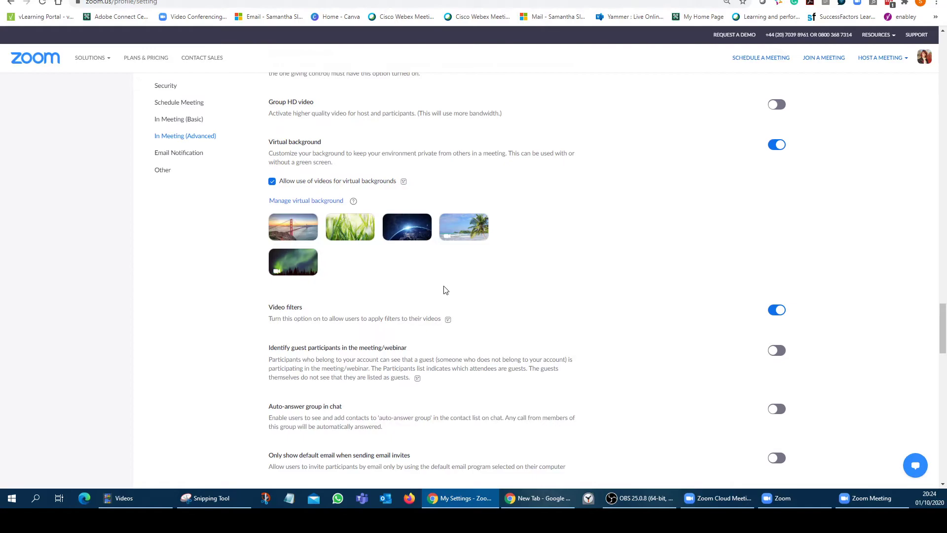
Step: Switch to the Zoom meeting, show the participants list and examine its nonverbal feedback icons and additional host options
{"action": "left_click", "coordinate": [865, 499]}
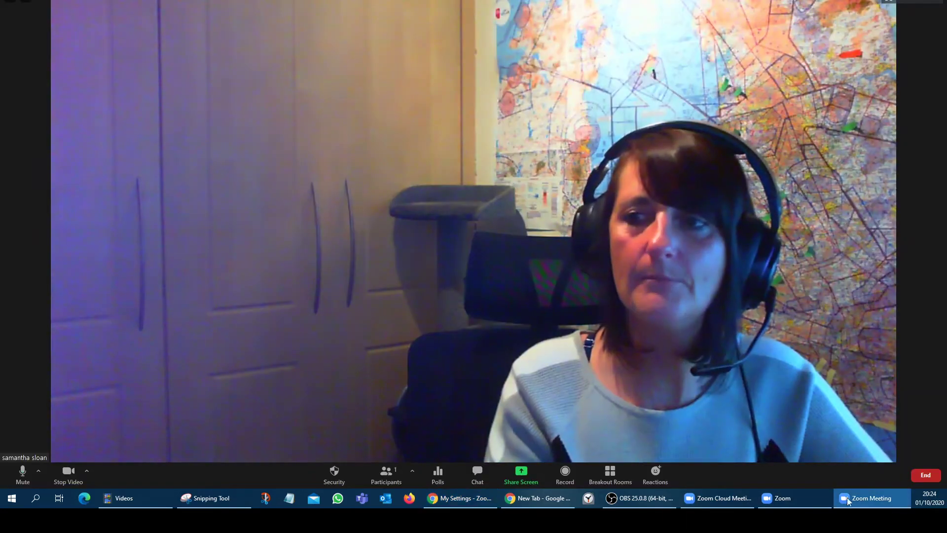
{"action": "left_click", "coordinate": [382, 477]}
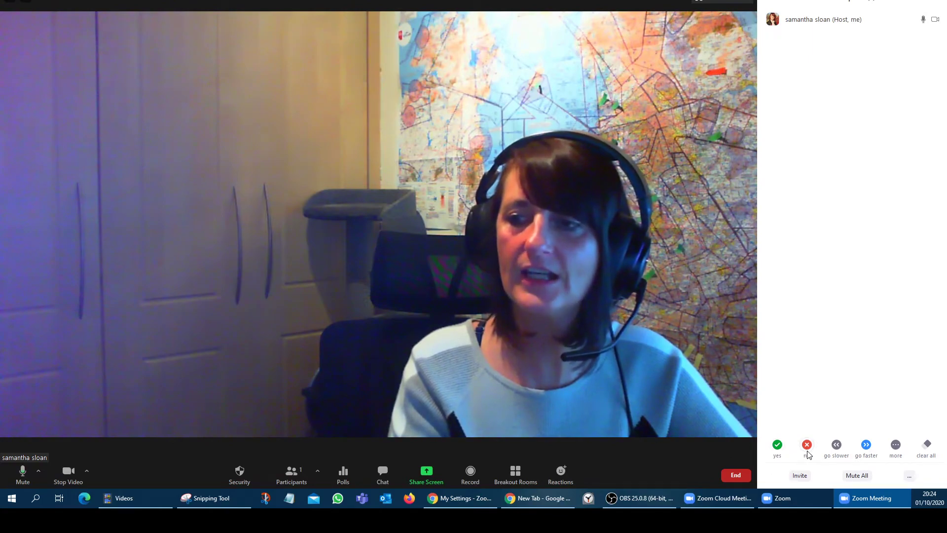
{"action": "left_click", "coordinate": [902, 448]}
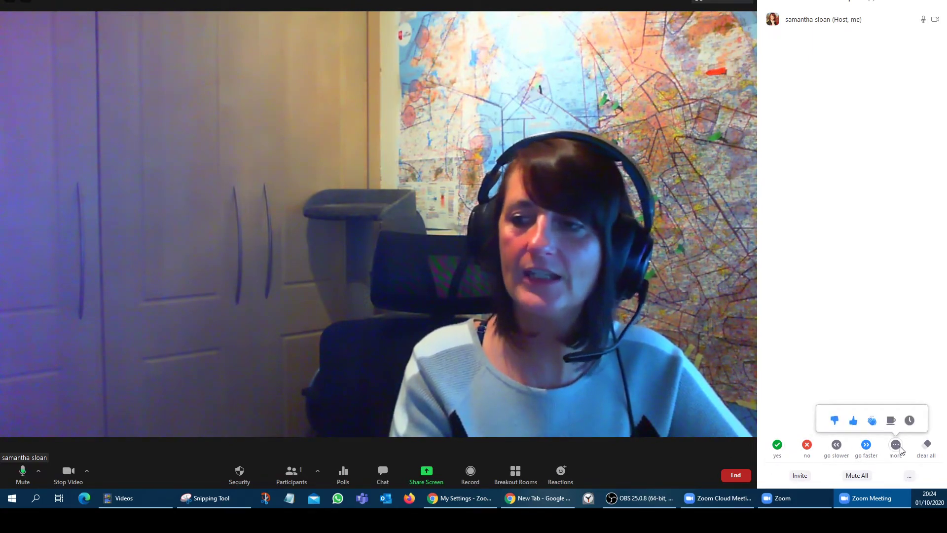
{"action": "left_click", "coordinate": [909, 480]}
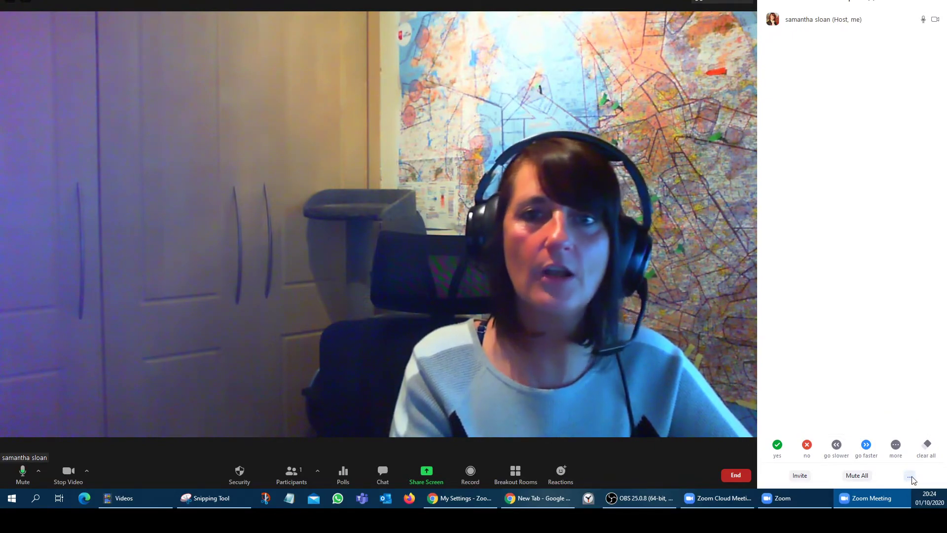
{"action": "left_click", "coordinate": [910, 477]}
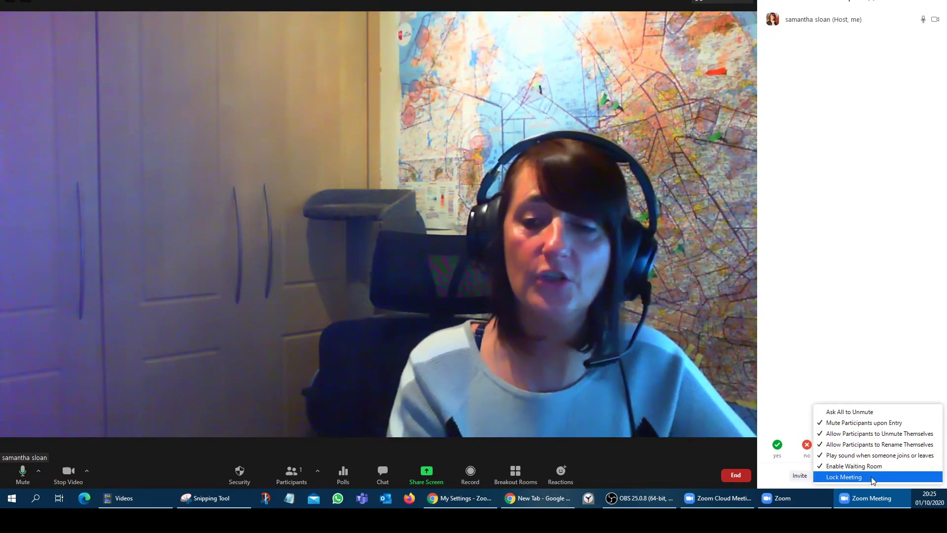
Step: Open the meeting chat and examine its recipient choices, file sharing sources and participant chat permissions
{"action": "left_click", "coordinate": [389, 475]}
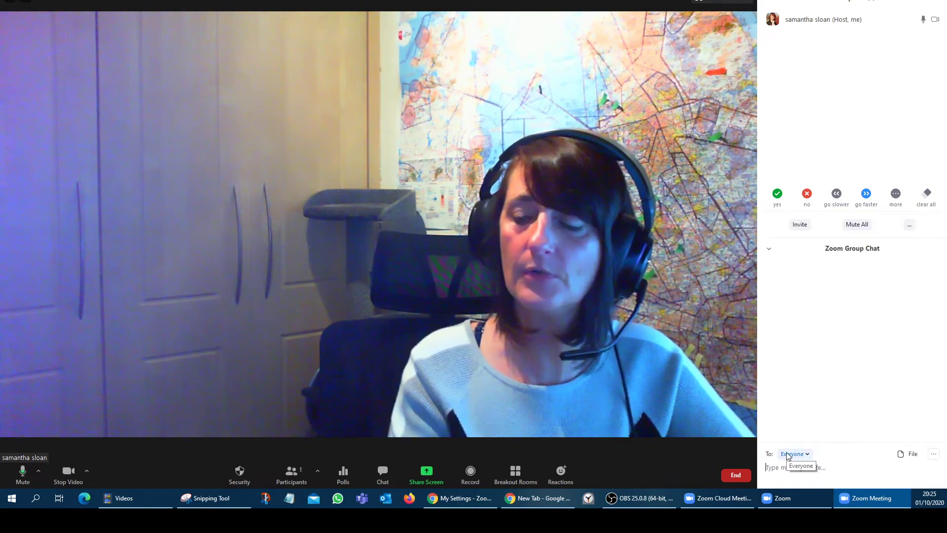
{"action": "left_click", "coordinate": [806, 455]}
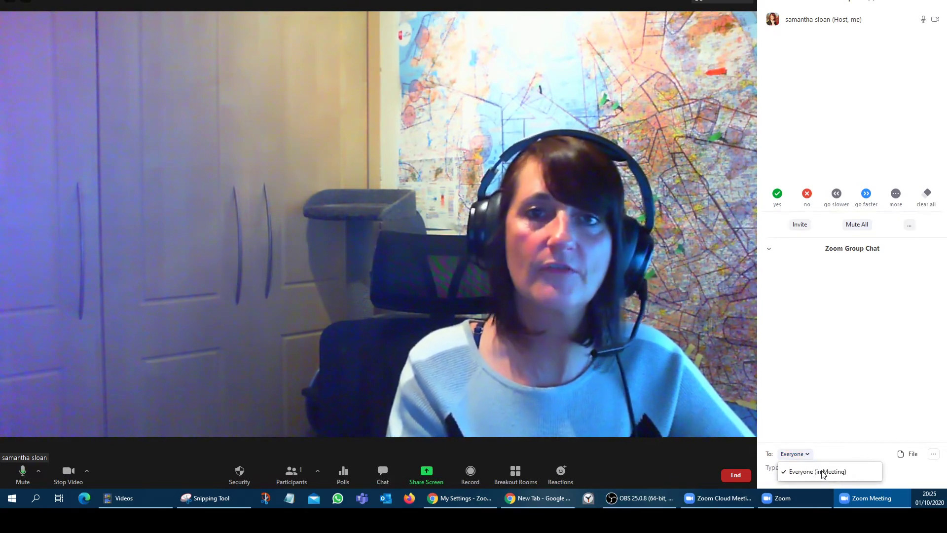
{"action": "left_click", "coordinate": [823, 429]}
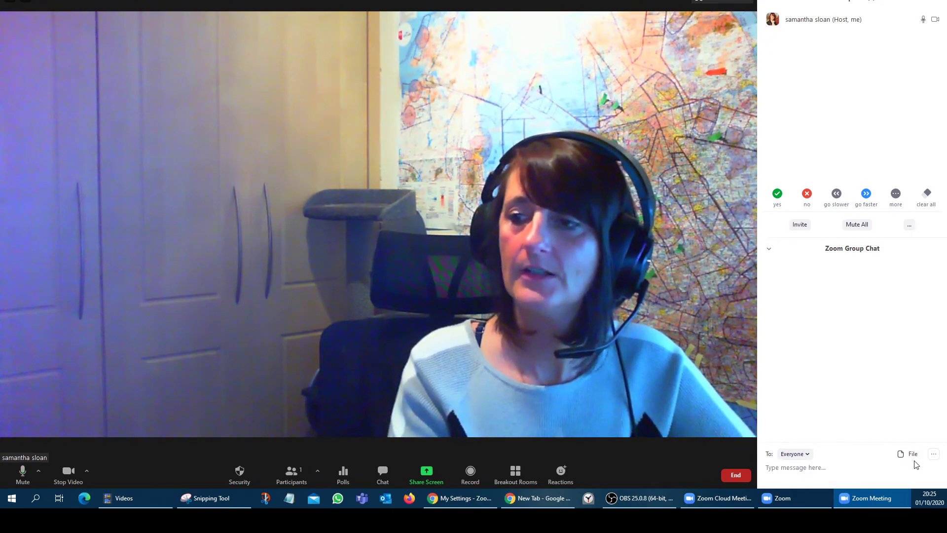
{"action": "left_click", "coordinate": [912, 457]}
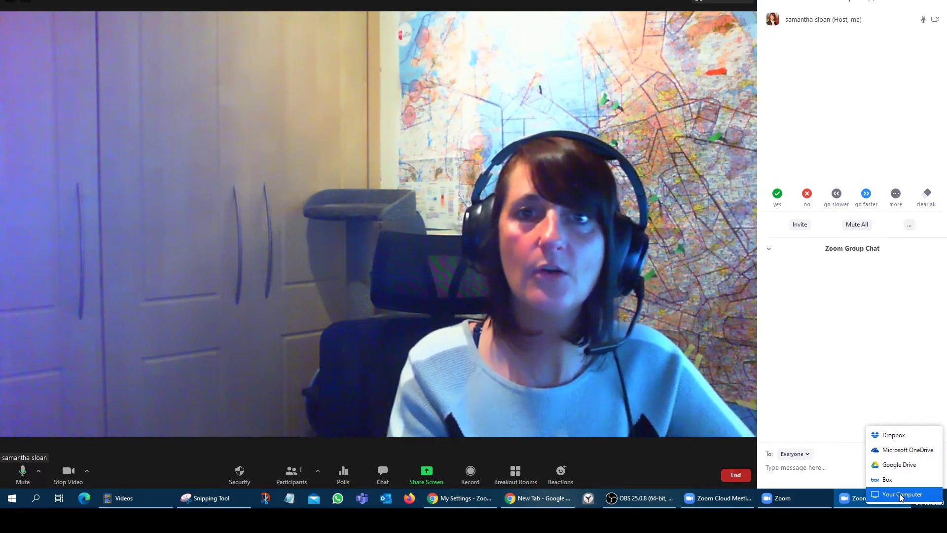
{"action": "left_click", "coordinate": [900, 495]}
{"action": "left_click", "coordinate": [933, 455]}
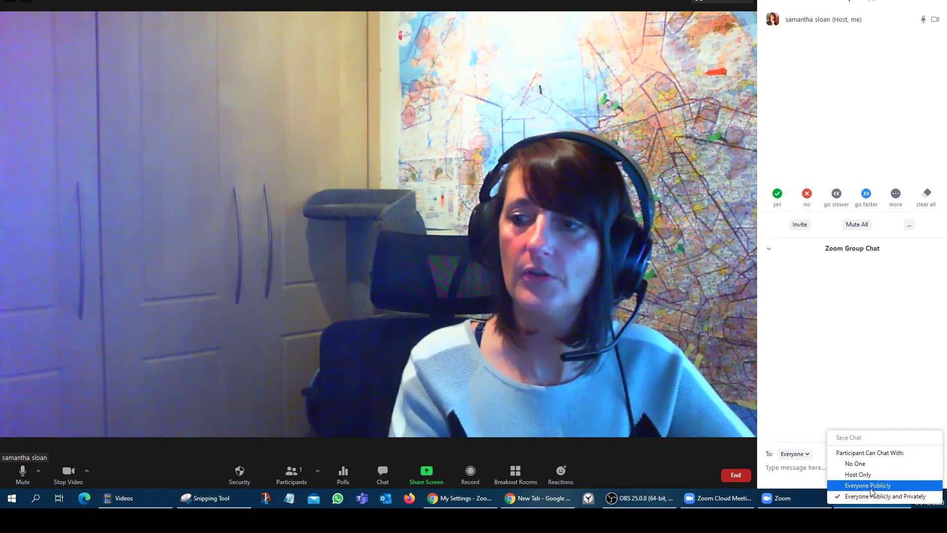
{"action": "left_click", "coordinate": [807, 403]}
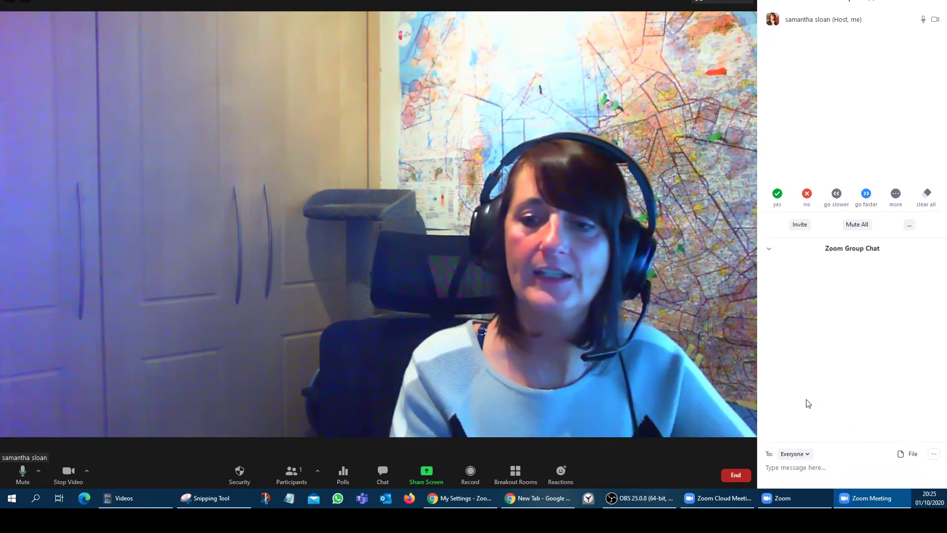
Step: Examine the Polls window with its option for adding a question, and try out the meeting reactions
{"action": "left_click", "coordinate": [347, 479]}
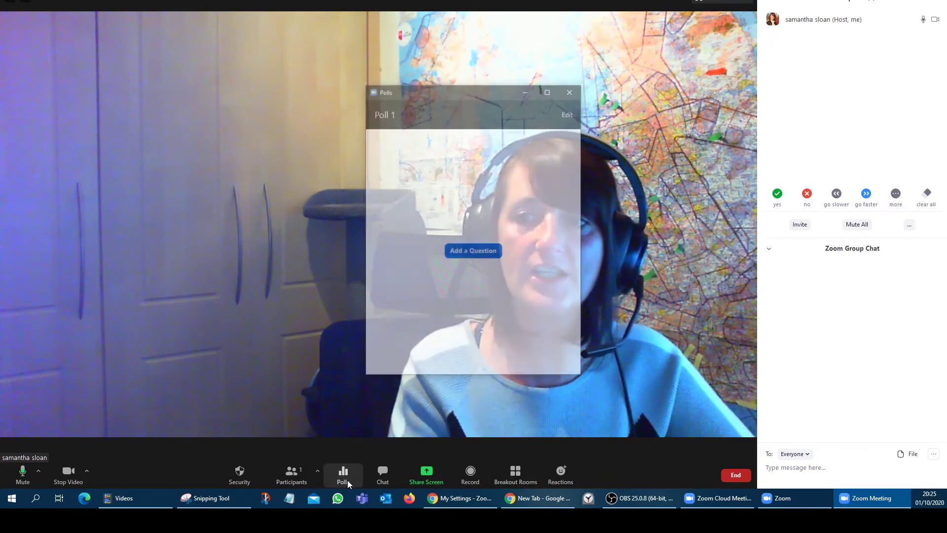
{"action": "left_click_drag", "start_coordinate": [466, 89], "coordinate": [310, 82]}
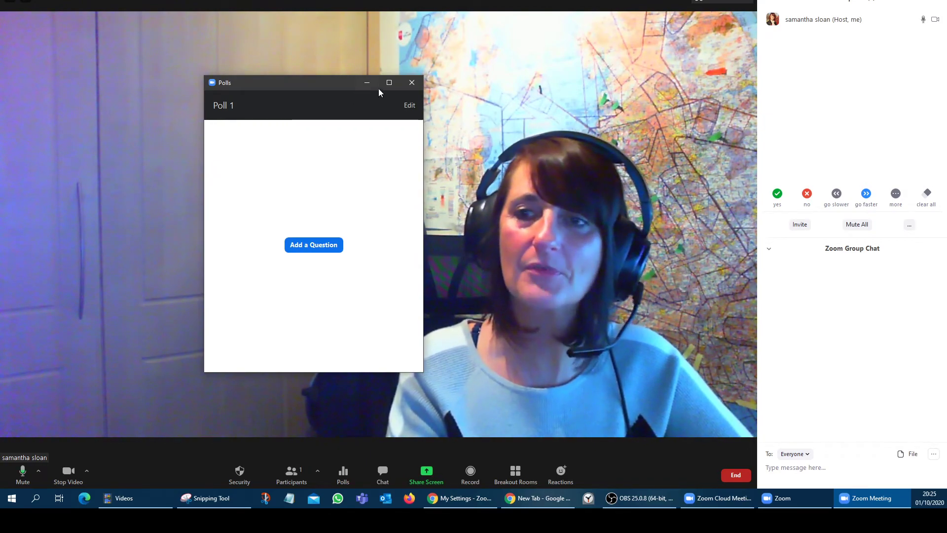
{"action": "left_click", "coordinate": [412, 82]}
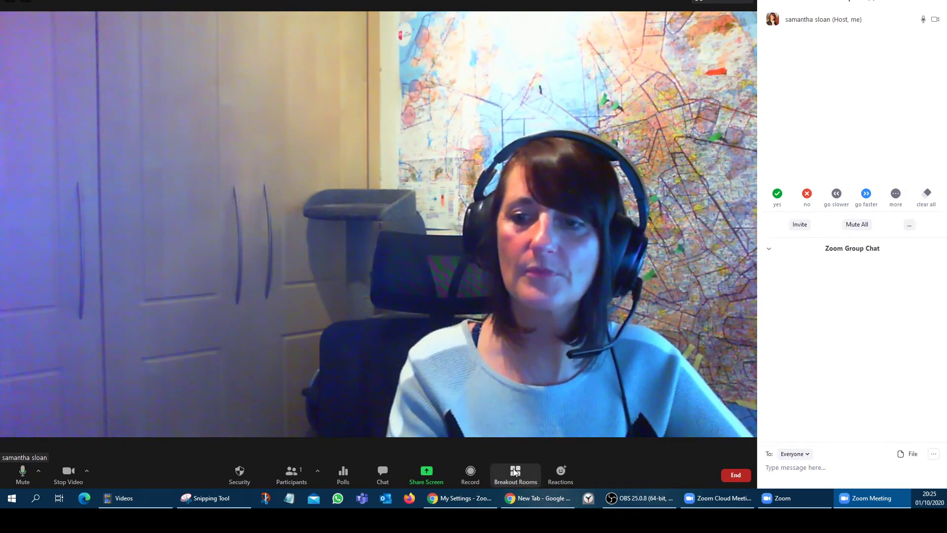
{"action": "left_click", "coordinate": [561, 473]}
{"action": "left_click", "coordinate": [571, 446]}
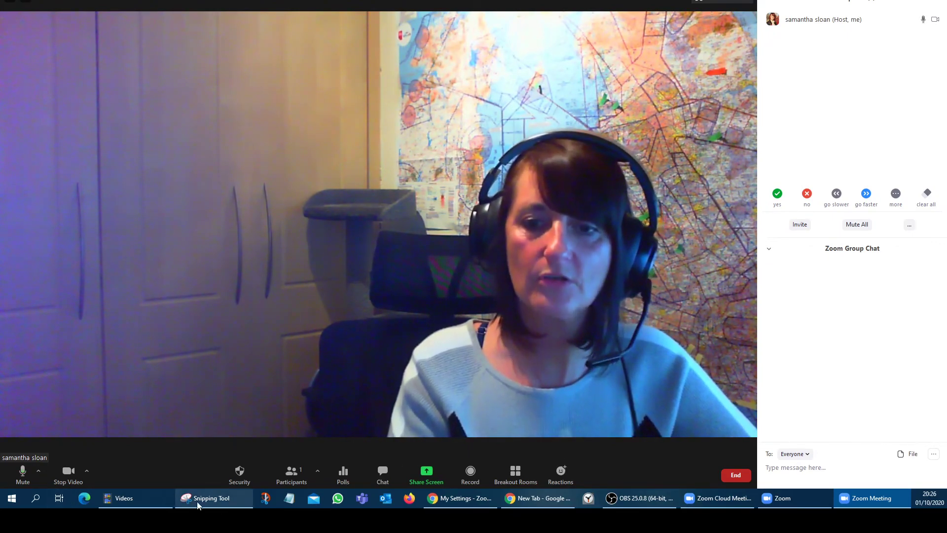
Step: Open the RESILIENT PILOT MAIN DECK slide show and share its PowerPoint window in the meeting
{"action": "mouse_move", "coordinate": [222, 499]}
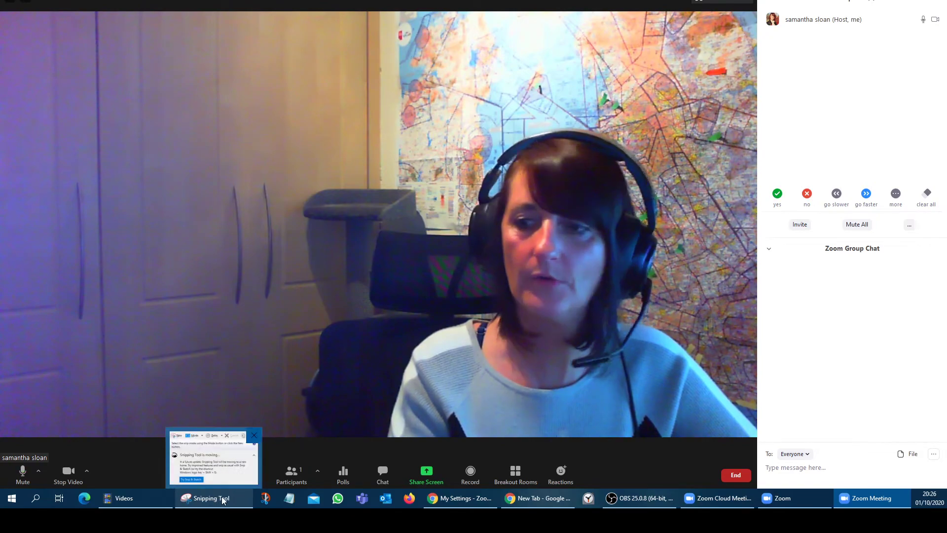
{"action": "left_click", "coordinate": [141, 495]}
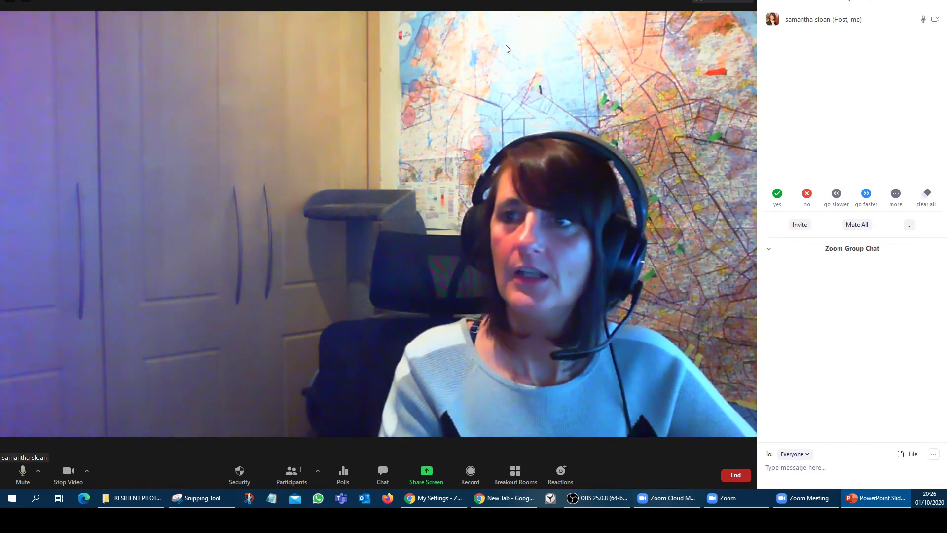
{"action": "left_click", "coordinate": [428, 474]}
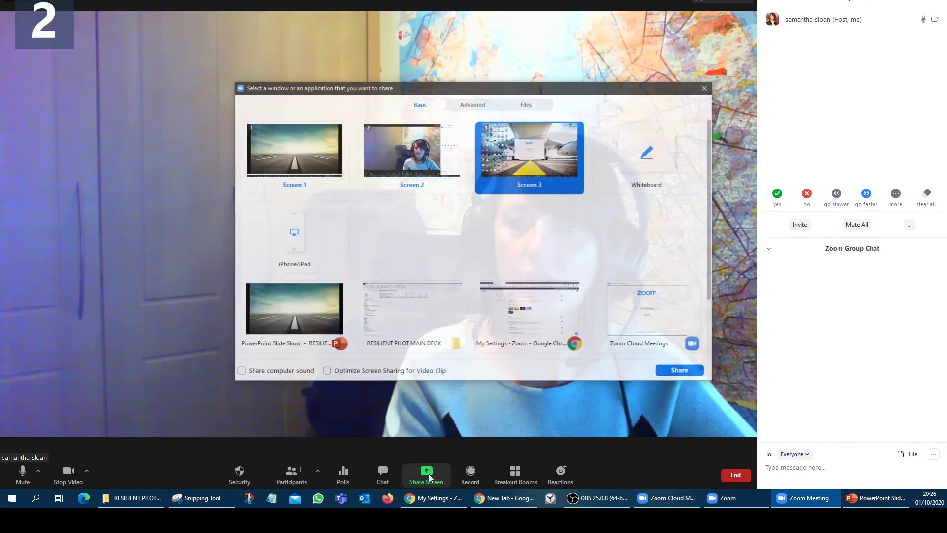
{"action": "left_click", "coordinate": [275, 345]}
{"action": "left_click", "coordinate": [690, 373]}
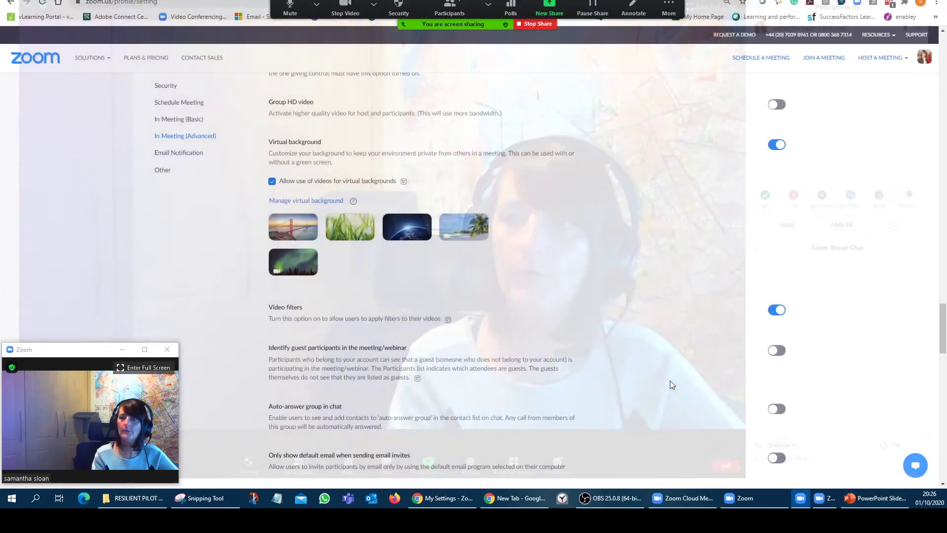
Step: Minimise the leftover browser window and show the annotation tools for the shared content
{"action": "left_click", "coordinate": [669, 7]}
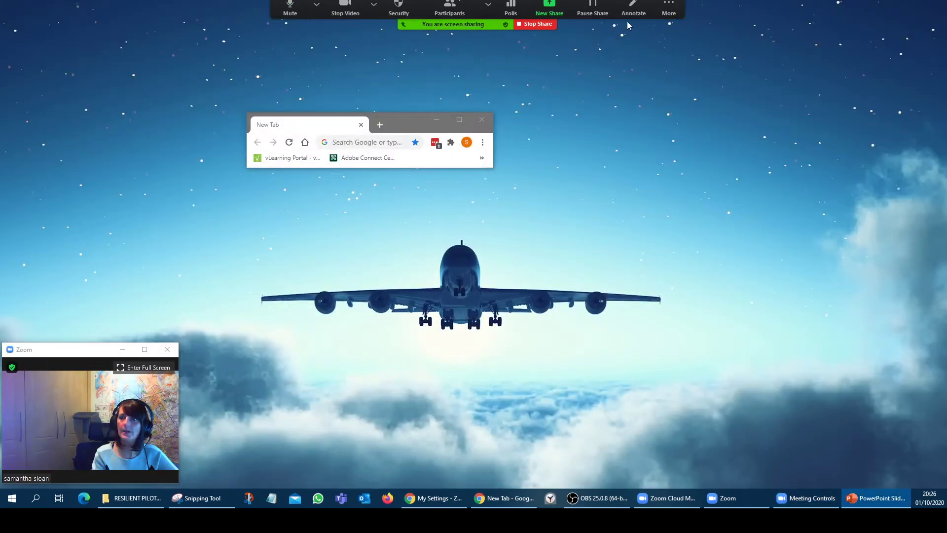
{"action": "left_click", "coordinate": [669, 8]}
{"action": "left_click", "coordinate": [648, 45]}
{"action": "left_click", "coordinate": [437, 120]}
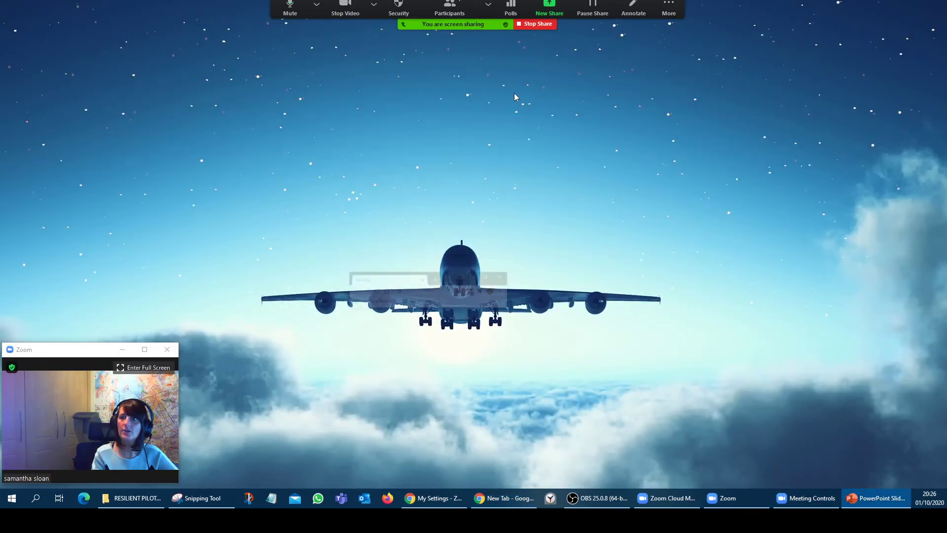
{"action": "left_click", "coordinate": [634, 7]}
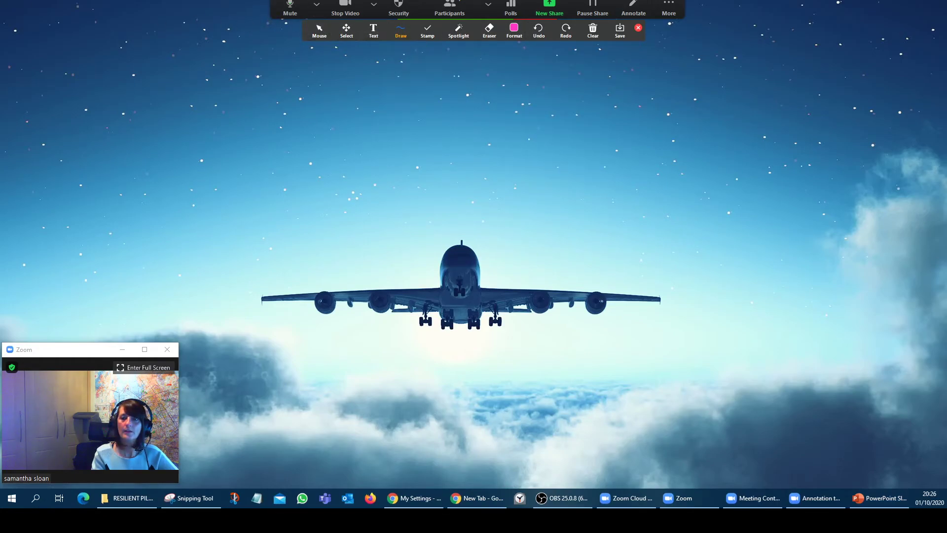
Step: Bring the PowerPoint slide show window onto this screen, maximise it and share it in the meeting again
{"action": "left_click", "coordinate": [549, 7]}
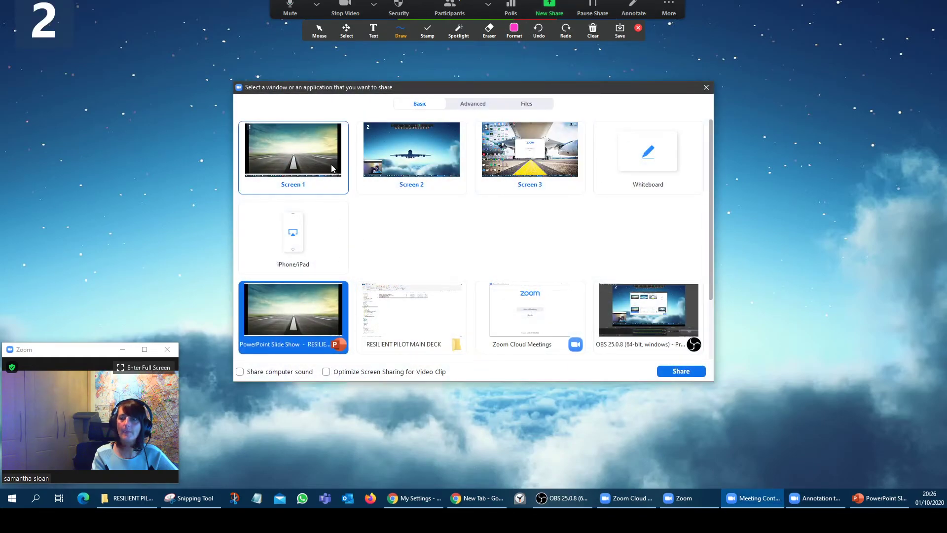
{"action": "left_click", "coordinate": [706, 88]}
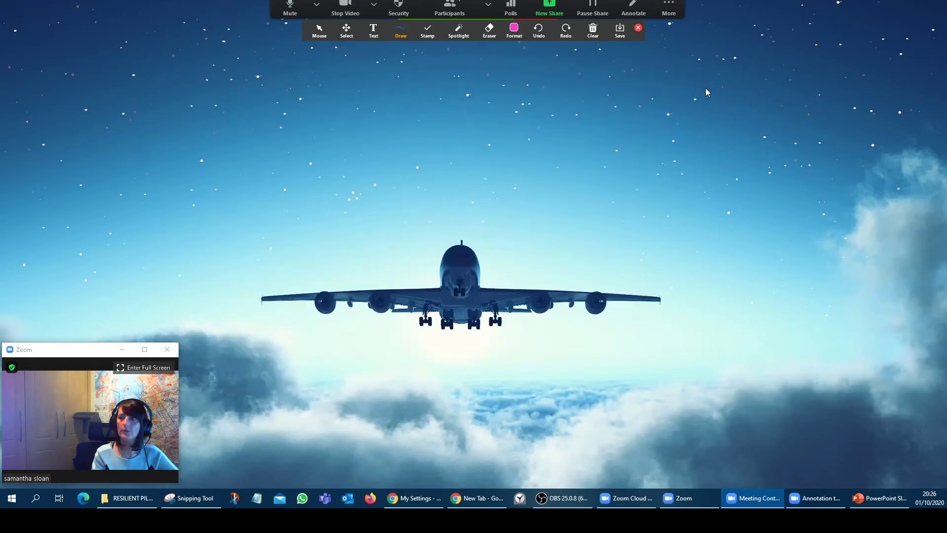
{"action": "left_click", "coordinate": [319, 30]}
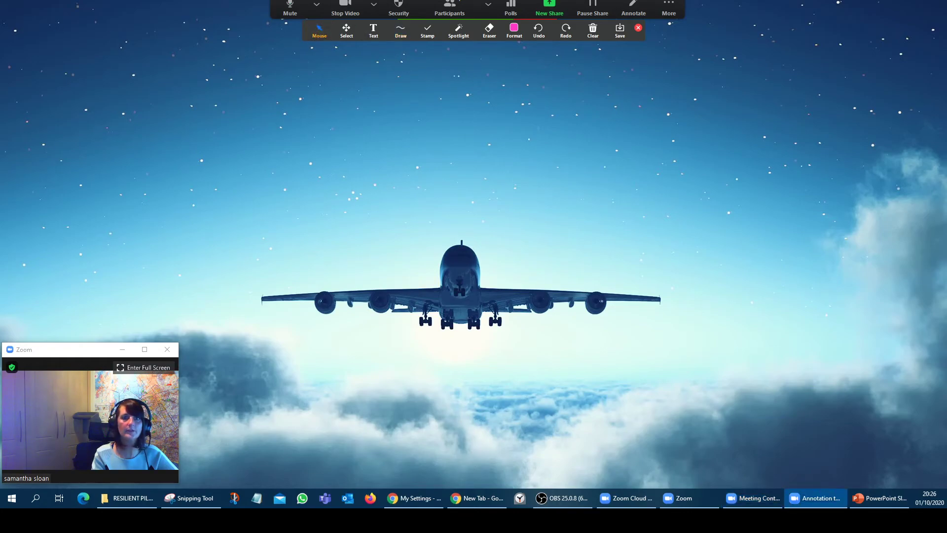
{"action": "left_click_drag", "start_coordinate": [454, 67], "coordinate": [553, 66]}
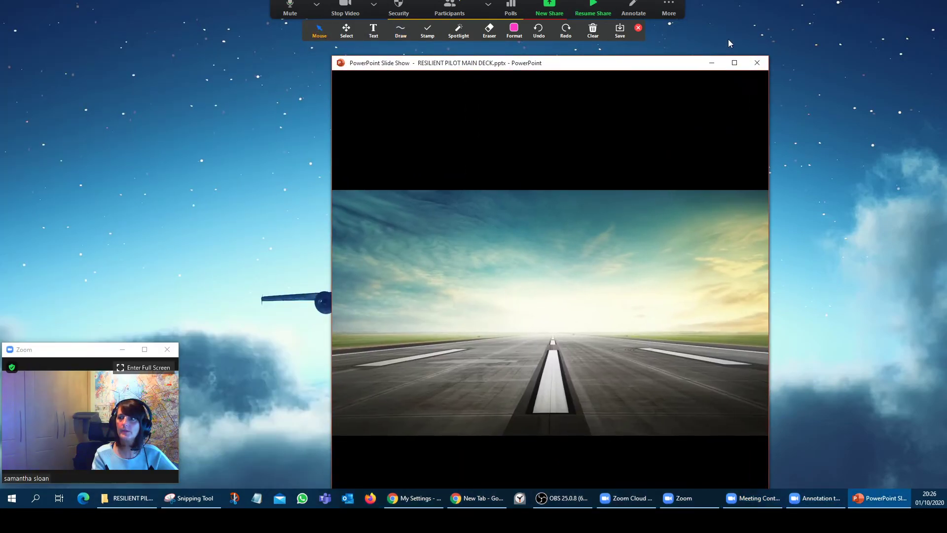
{"action": "left_click", "coordinate": [735, 63]}
{"action": "left_click", "coordinate": [549, 13]}
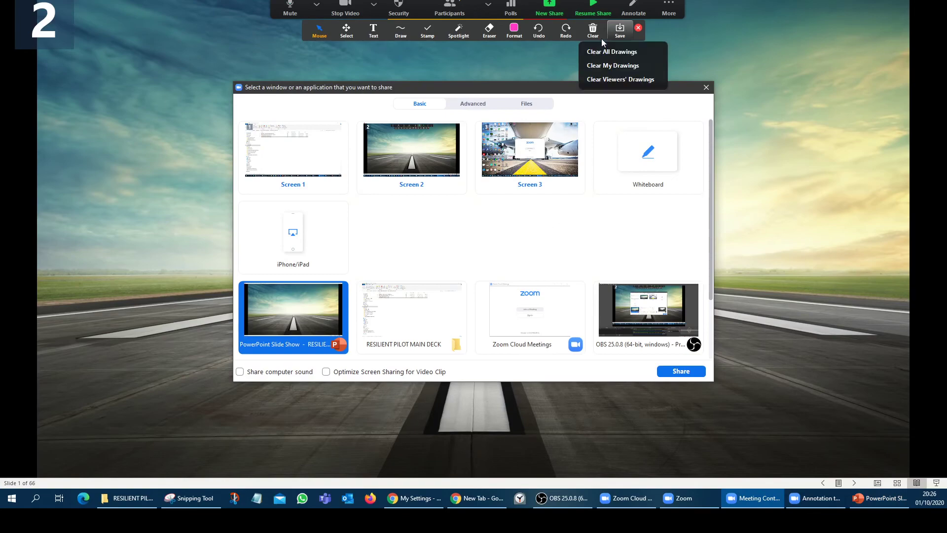
{"action": "left_click", "coordinate": [689, 373]}
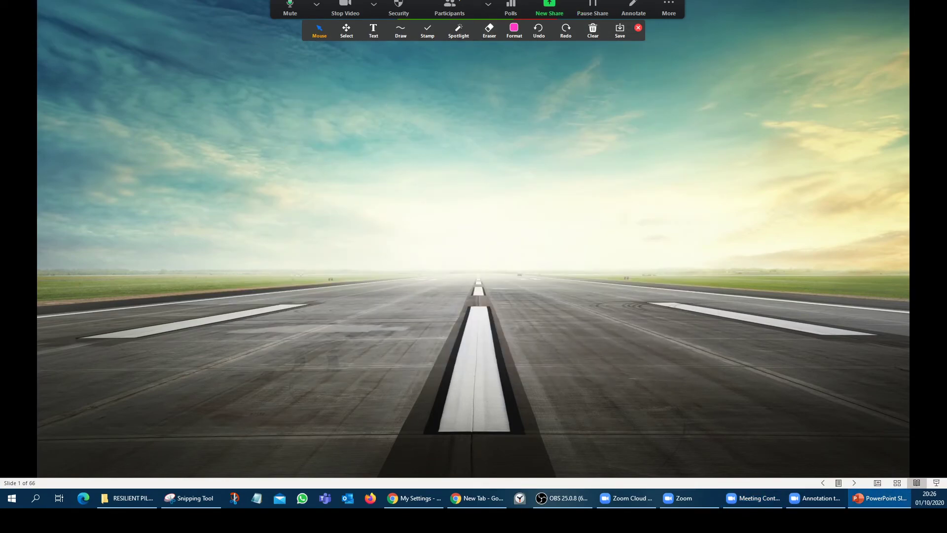
Step: Examine the annotation tools for clearing drawings, formatting, spotlighting and drawing shapes
{"action": "left_click", "coordinate": [593, 31]}
{"action": "left_click", "coordinate": [592, 30]}
{"action": "left_click", "coordinate": [514, 31]}
{"action": "left_click", "coordinate": [459, 30]}
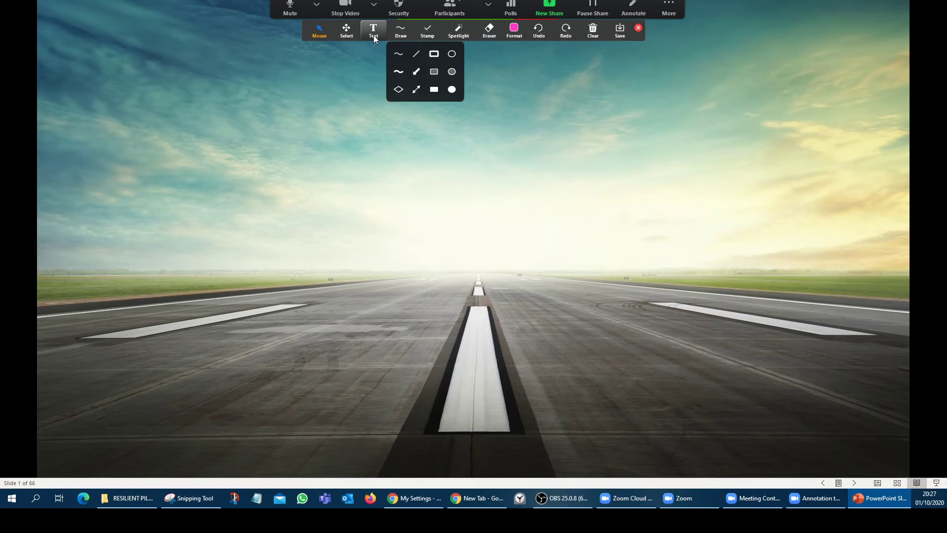
Step: Add the red text annotation "type" to the shared slide and move it slightly down and to the left
{"action": "left_click", "coordinate": [373, 30]}
{"action": "left_click", "coordinate": [376, 156]}
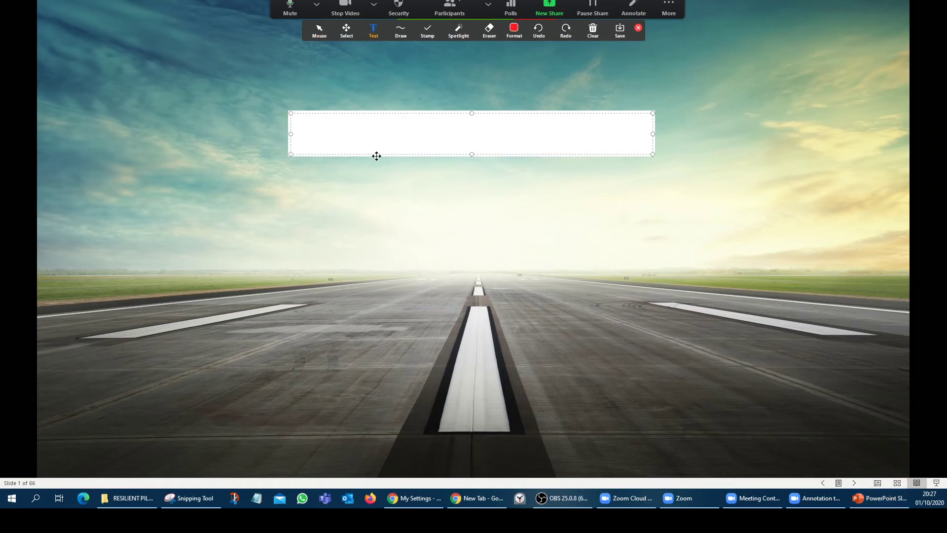
{"action": "type", "text": "typoe"}
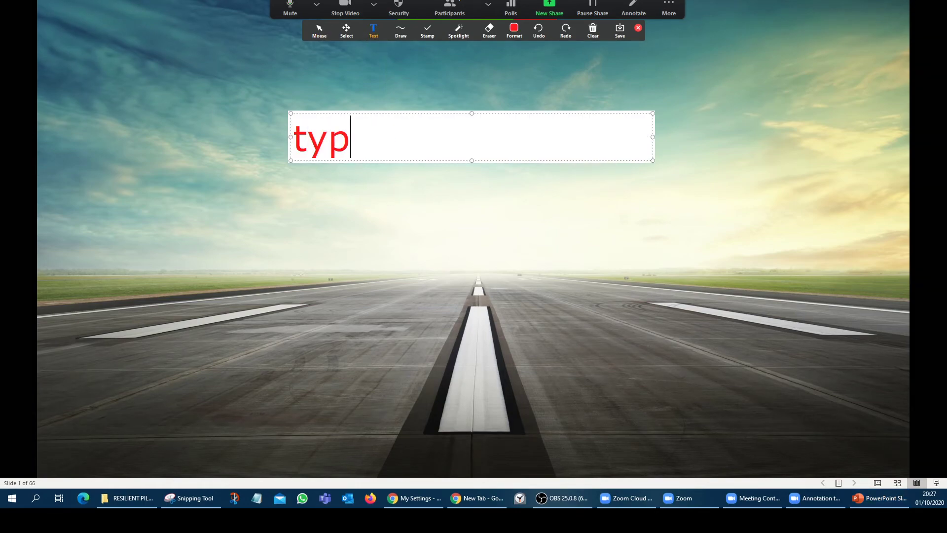
{"action": "left_click", "coordinate": [335, 214]}
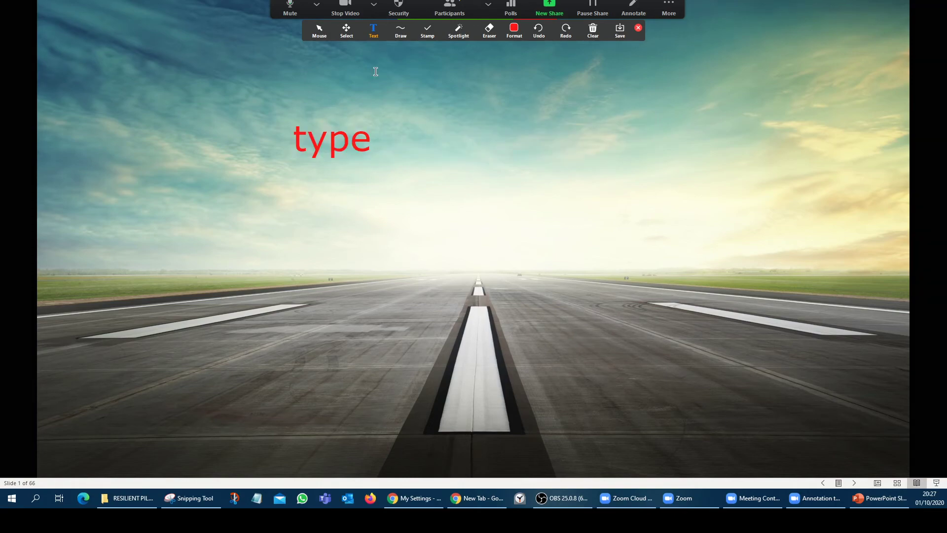
{"action": "mouse_move", "coordinate": [349, 142]}
{"action": "left_mouse_down"}
{"action": "mouse_move", "coordinate": [475, 172]}
{"action": "mouse_move", "coordinate": [312, 174]}
{"action": "mouse_move", "coordinate": [312, 188]}
{"action": "left_mouse_up"}
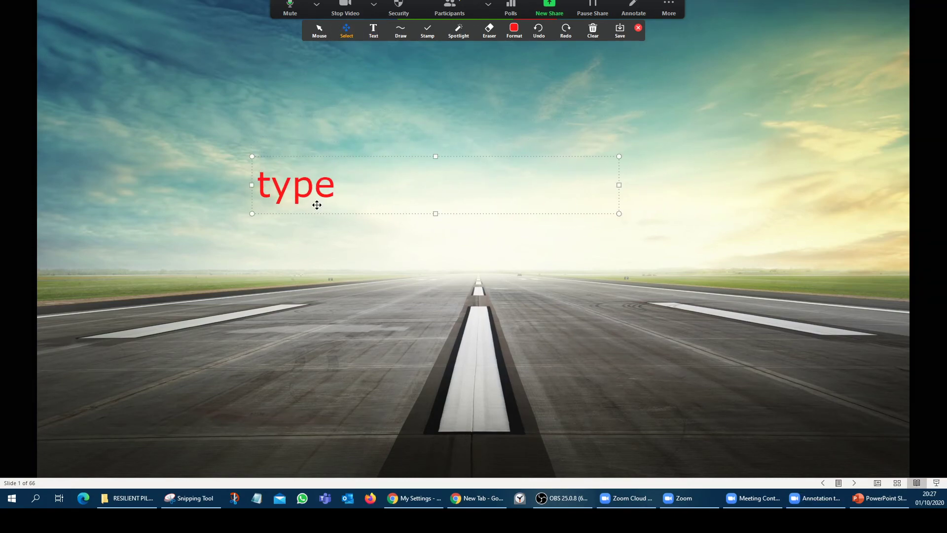
Step: Stamp several red hearts on the shared slide and save the annotated screen
{"action": "left_click", "coordinate": [427, 31]}
{"action": "left_click", "coordinate": [446, 73]}
{"action": "left_click", "coordinate": [672, 155]}
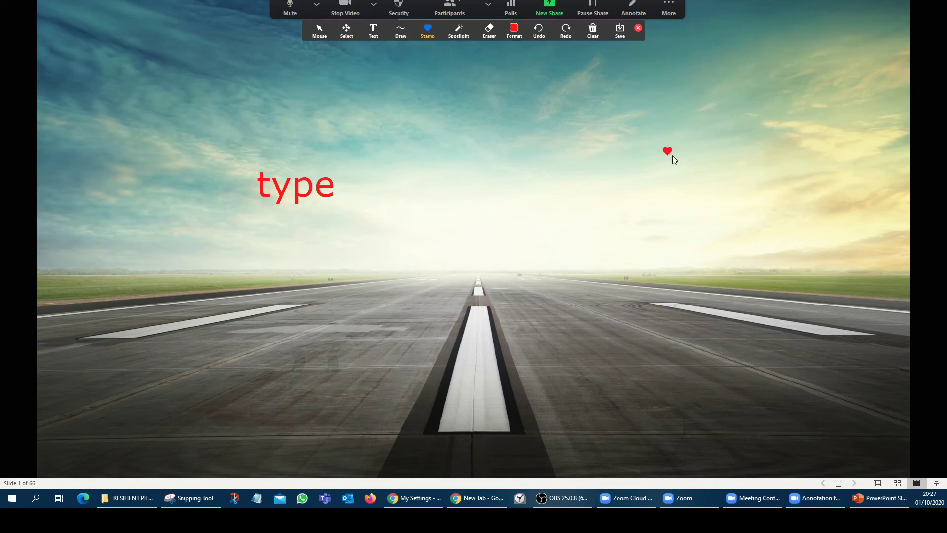
{"action": "left_click", "coordinate": [523, 31]}
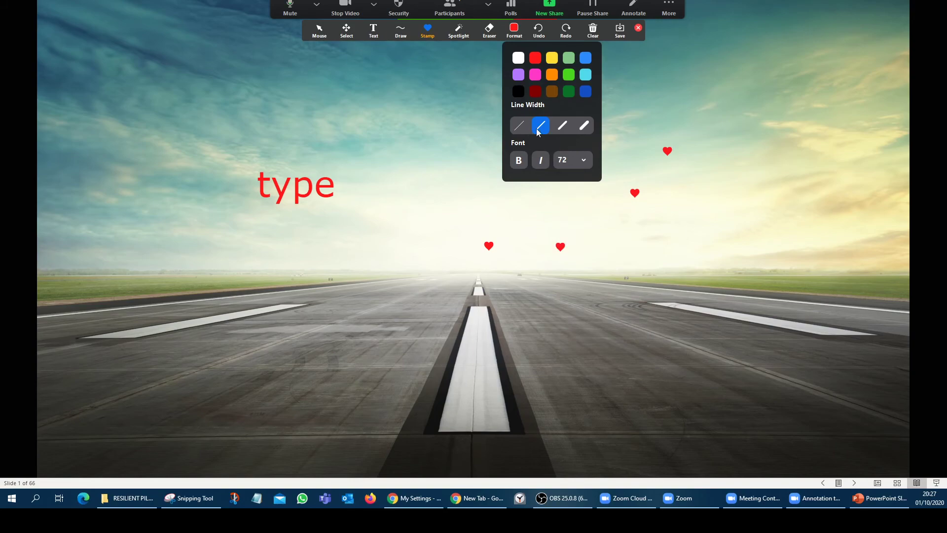
{"action": "left_click", "coordinate": [619, 31]}
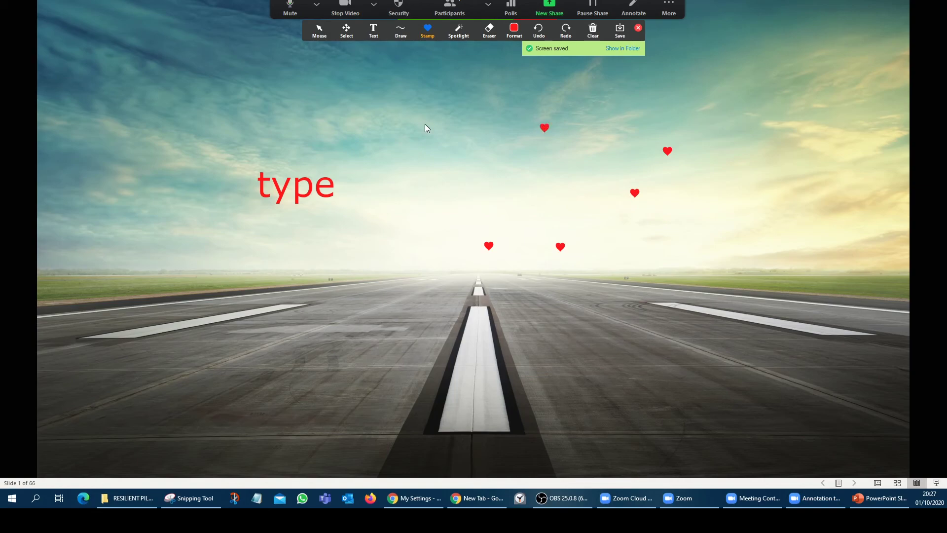
Step: Close the annotation tools and stop sharing the slide show
{"action": "left_click", "coordinate": [538, 11]}
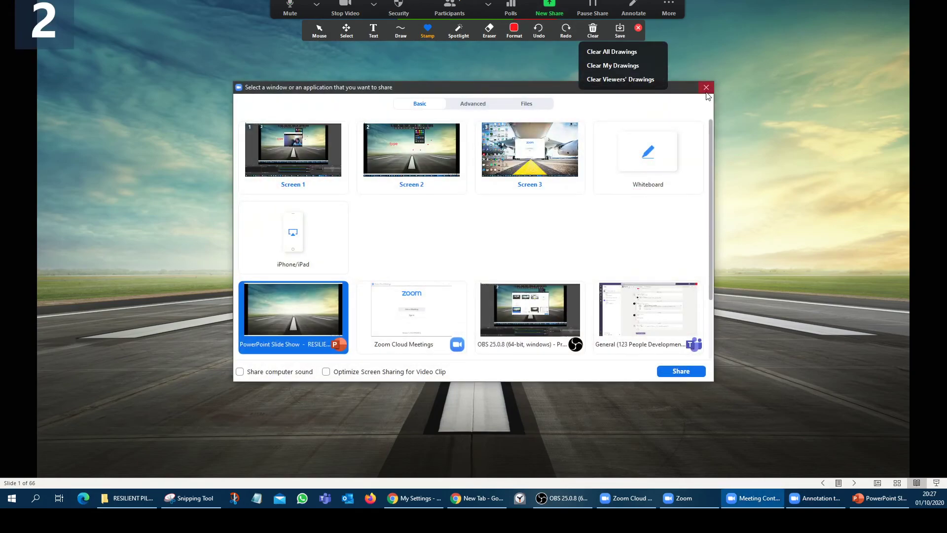
{"action": "left_click", "coordinate": [706, 88]}
{"action": "left_click", "coordinate": [637, 28]}
{"action": "left_click", "coordinate": [544, 25]}
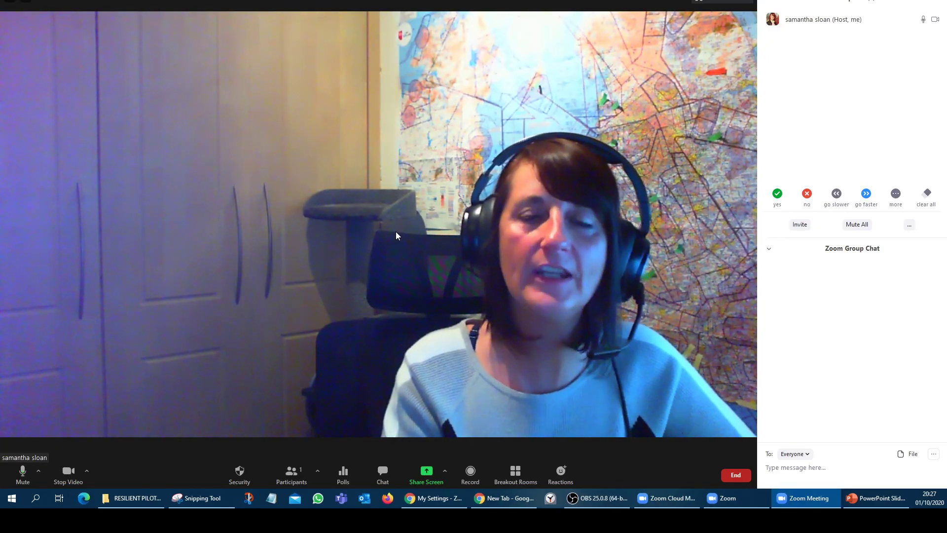